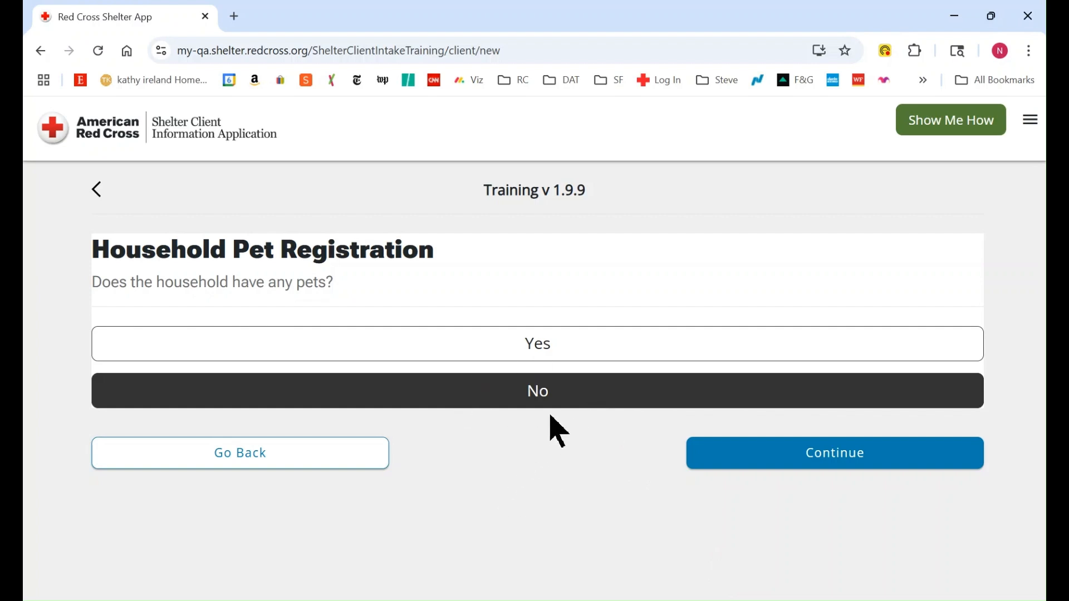
Step: Record that the household has pets and choose to complete the pet intake now
left_click(538, 351)
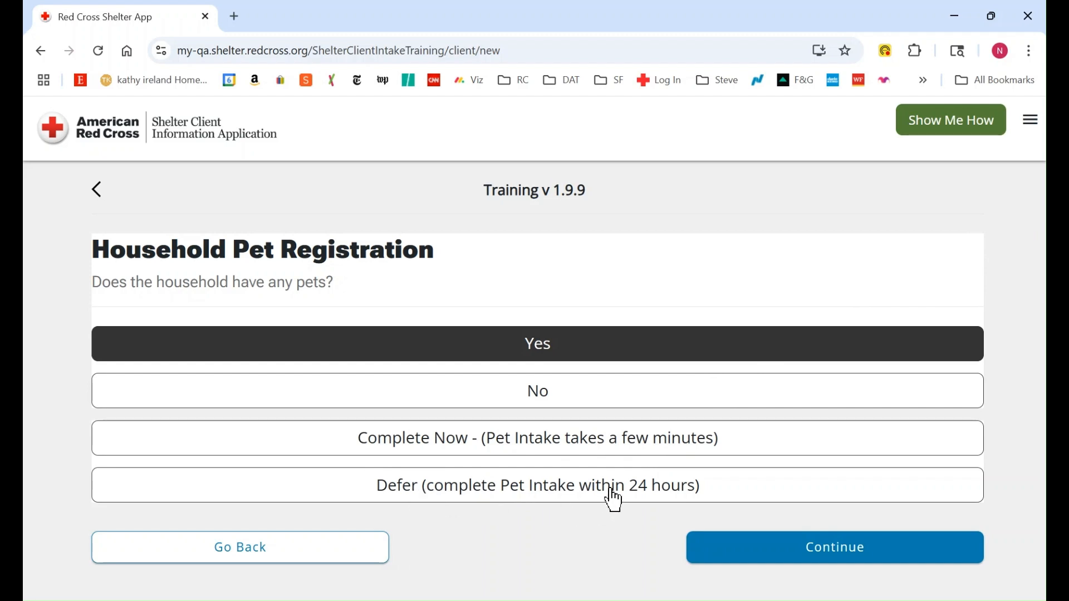
left_click(515, 449)
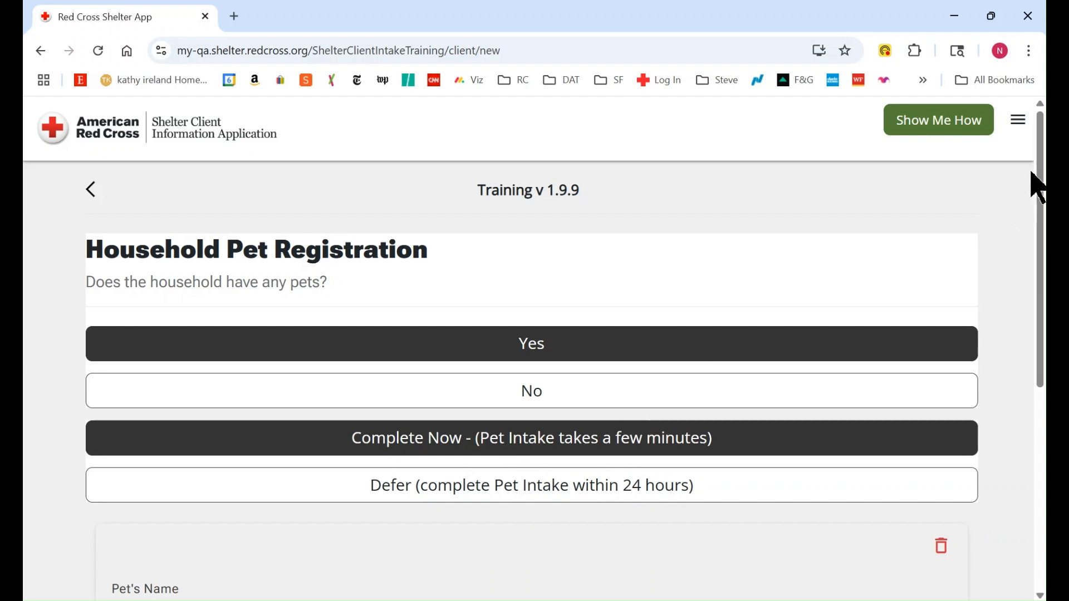
left_click_drag(1041, 169, 1040, 370)
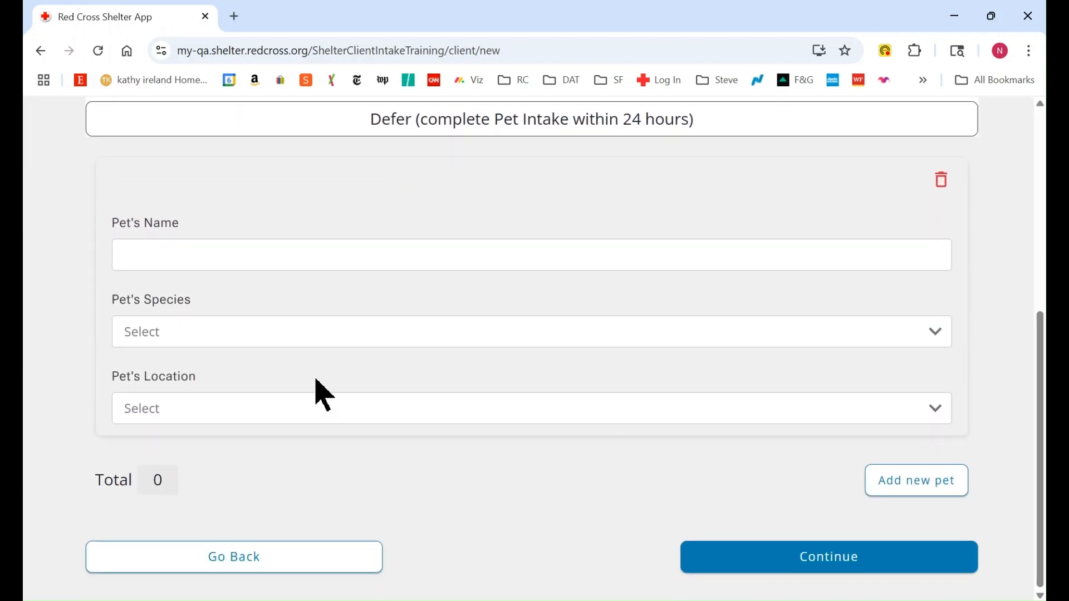
Step: Enter Fluffy as the pet's name and set its species to Cat
left_click(132, 255)
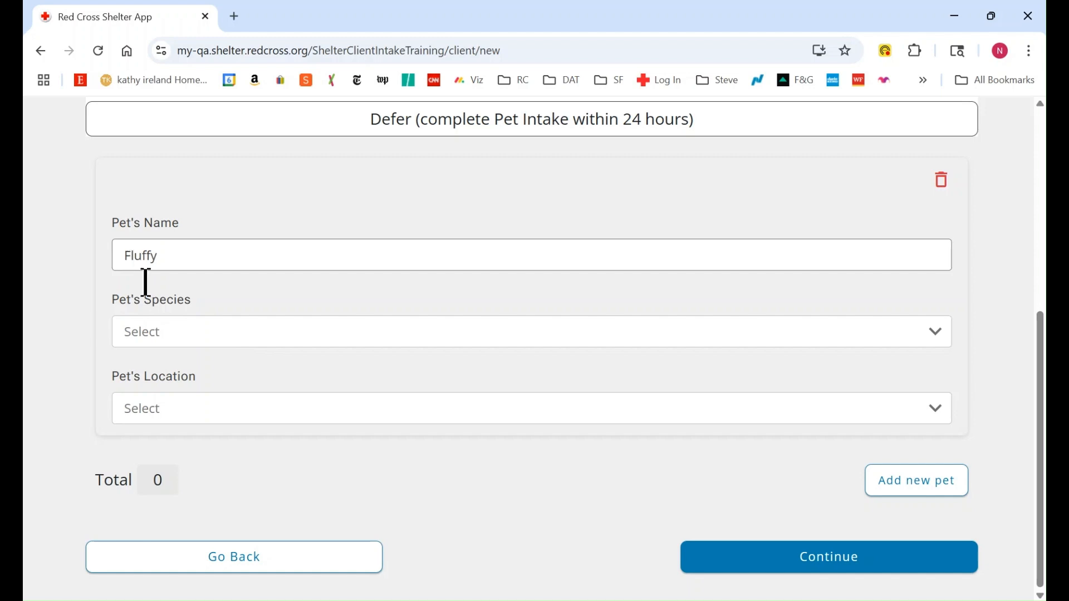
left_click(152, 334)
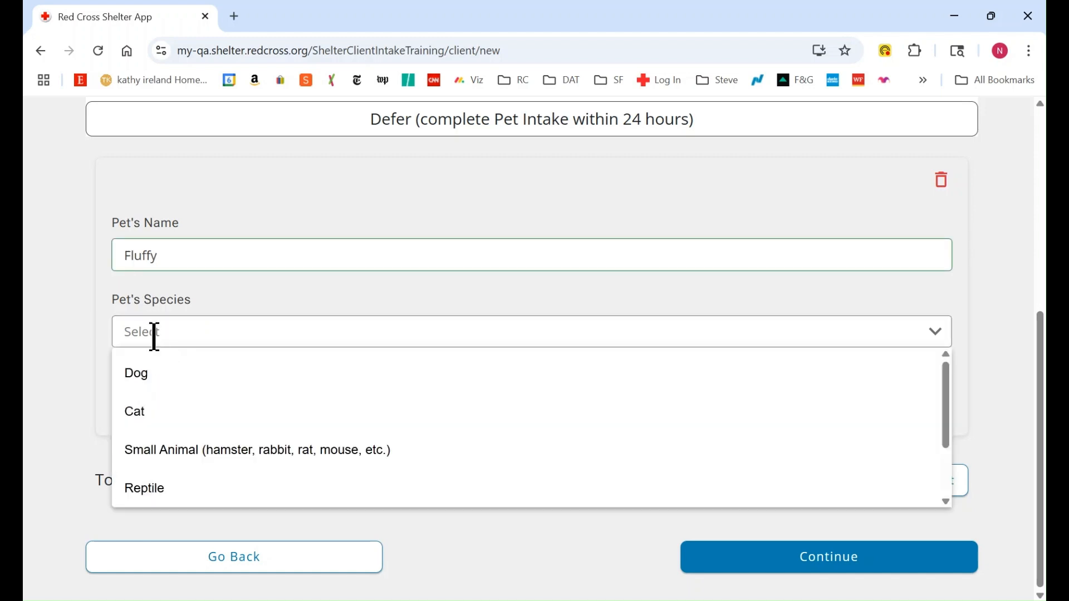
left_click(134, 418)
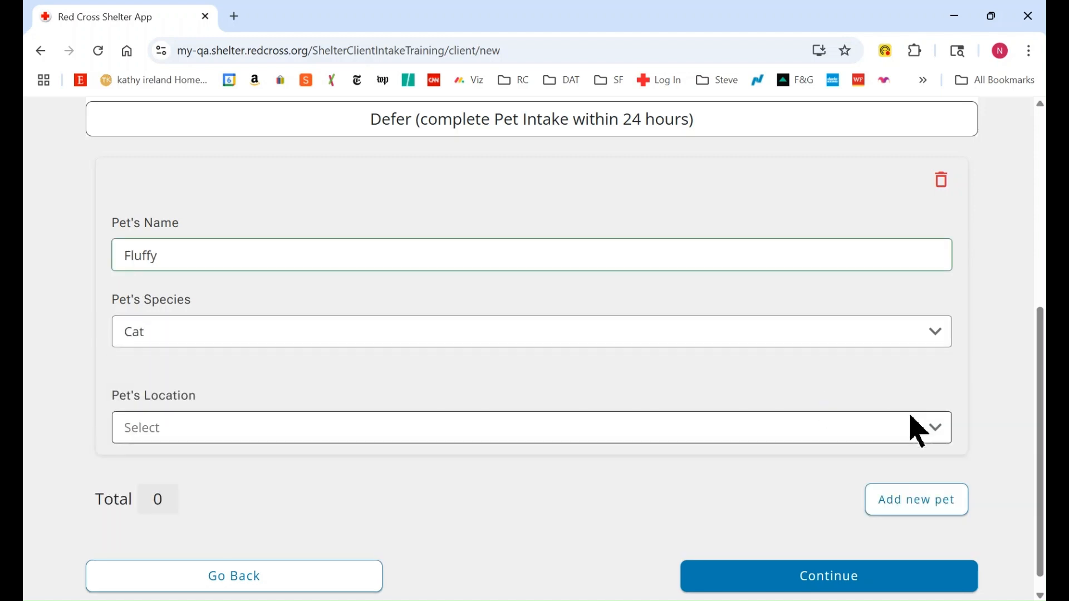
Step: Look through the available pet locations and set the pet's location to Missing
left_click(937, 429)
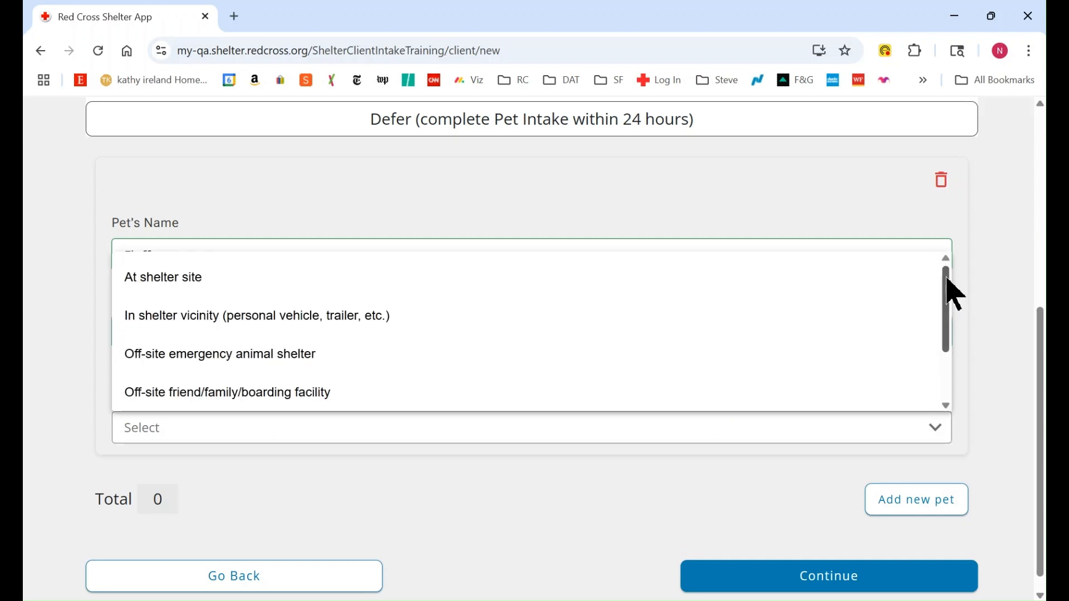
scroll(950, 286, "down", 2)
scroll(938, 267, "up", 2)
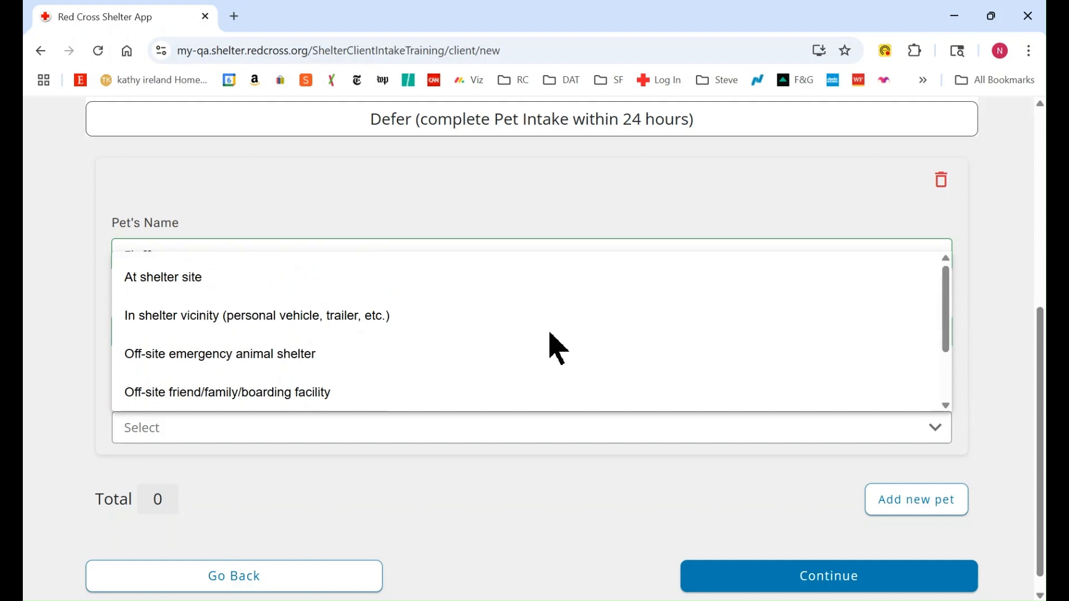
left_click_drag(950, 283, 945, 339)
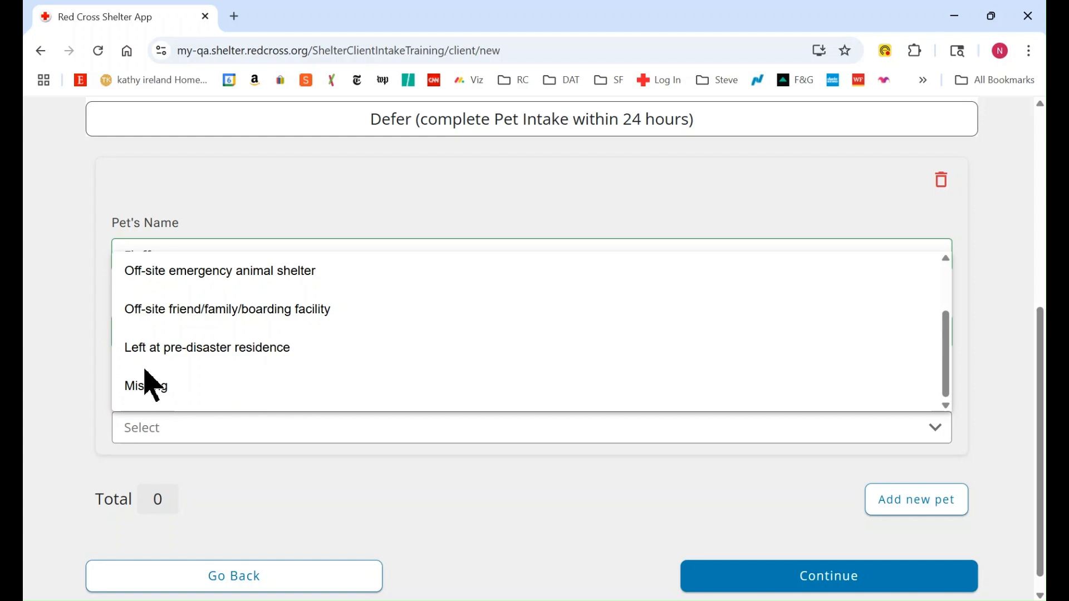
left_click(148, 388)
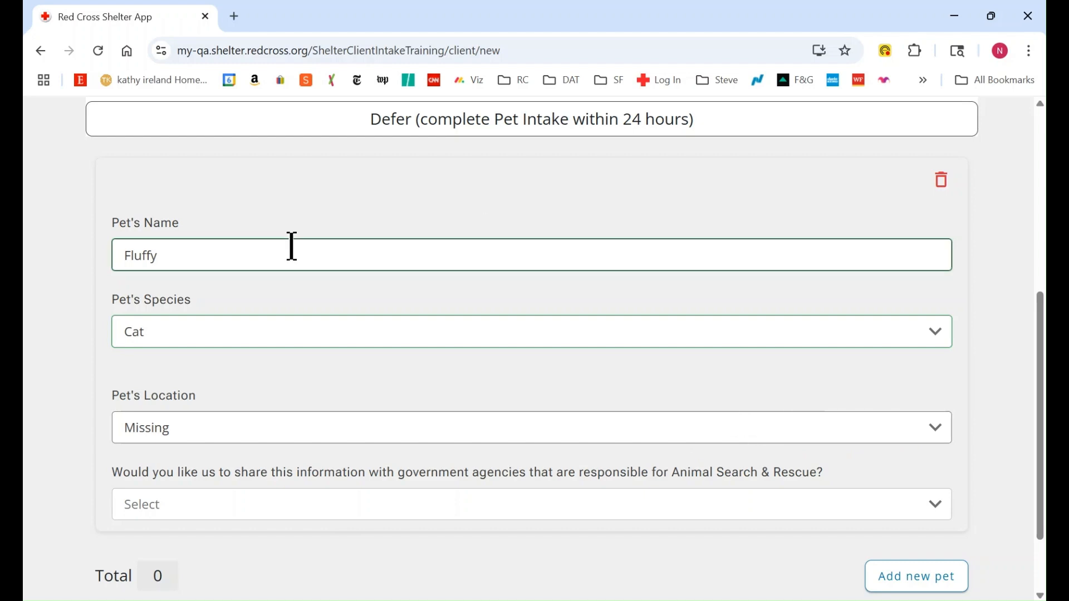
Step: Try the pet locations Off-site friend/family/boarding facility and Off-site emergency animal shelter
left_click(930, 437)
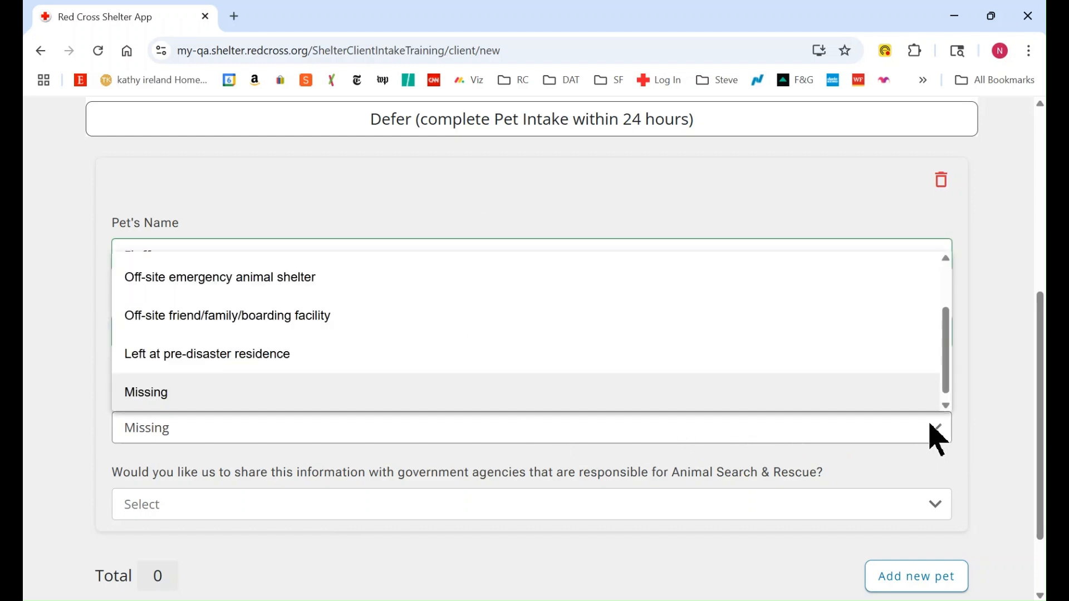
left_click(224, 316)
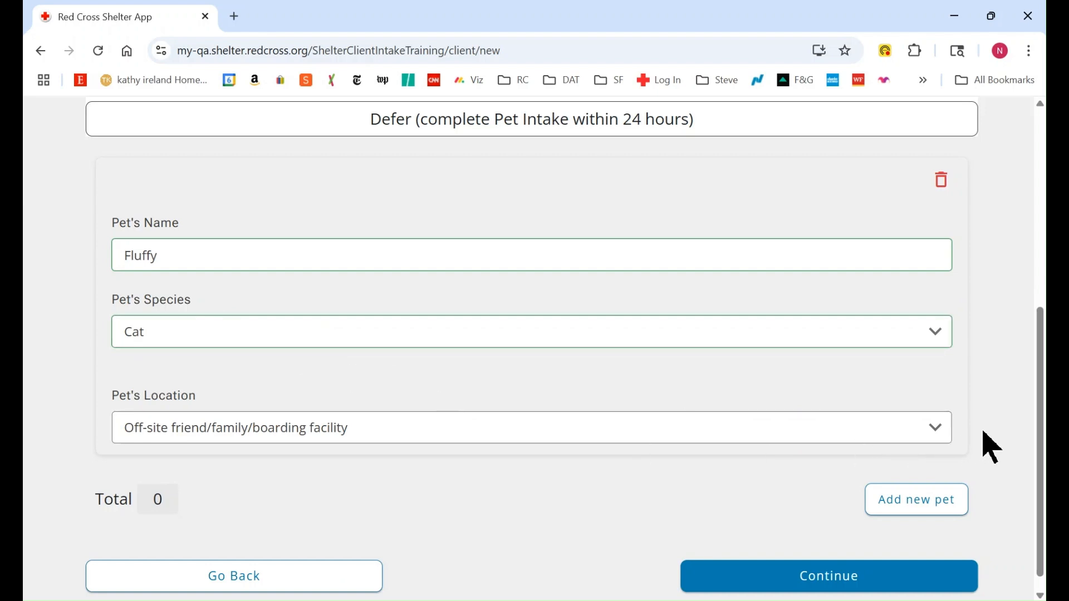
left_click(930, 434)
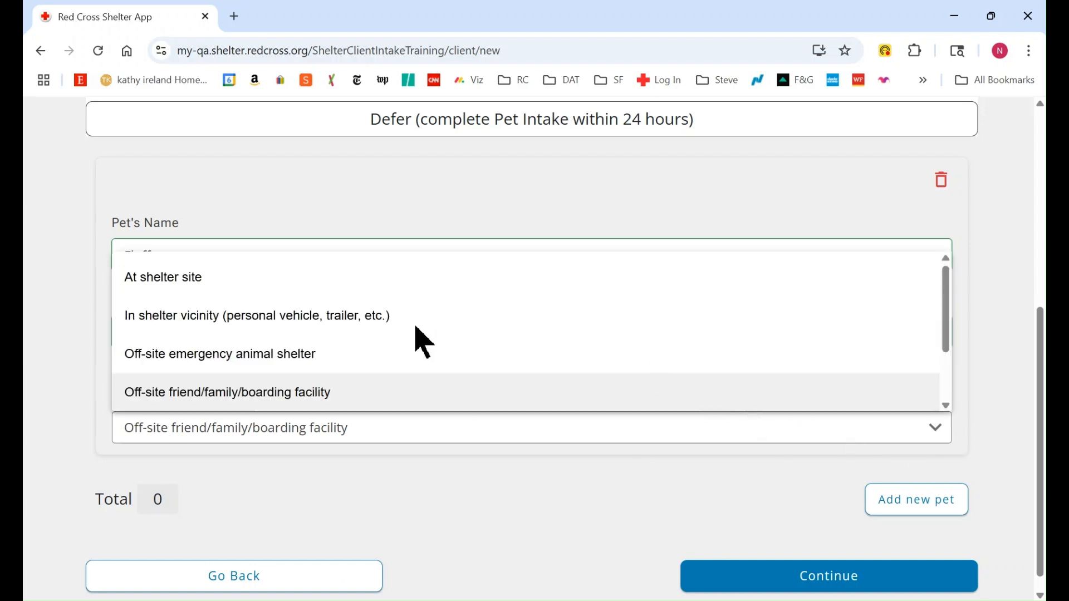
left_click(212, 358)
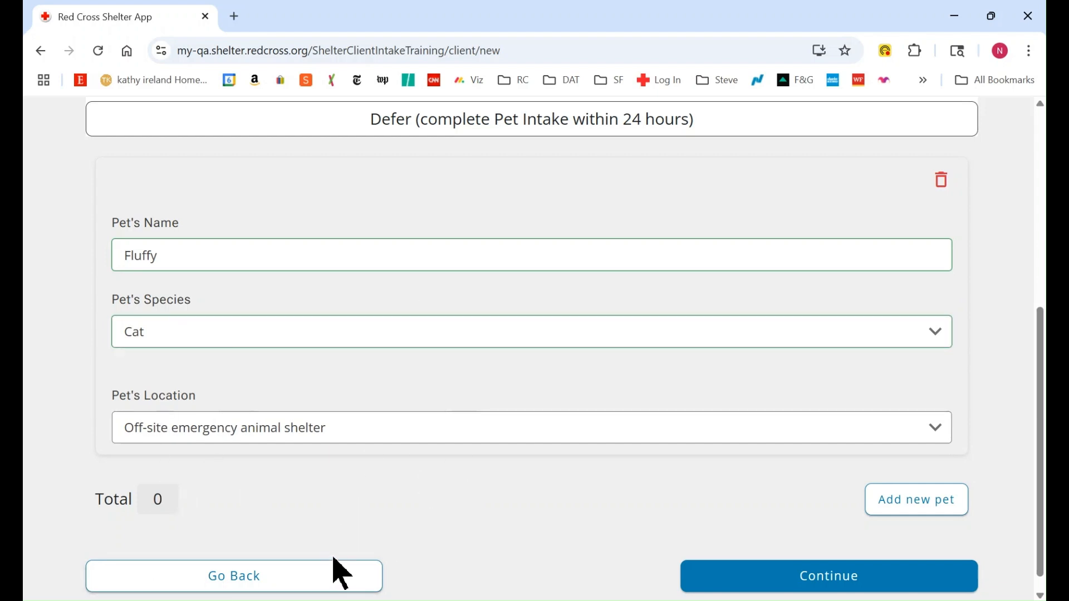
Step: Set the pet's location to In shelter vicinity and report urgent medical needs, described as "Burned paws"
left_click(940, 442)
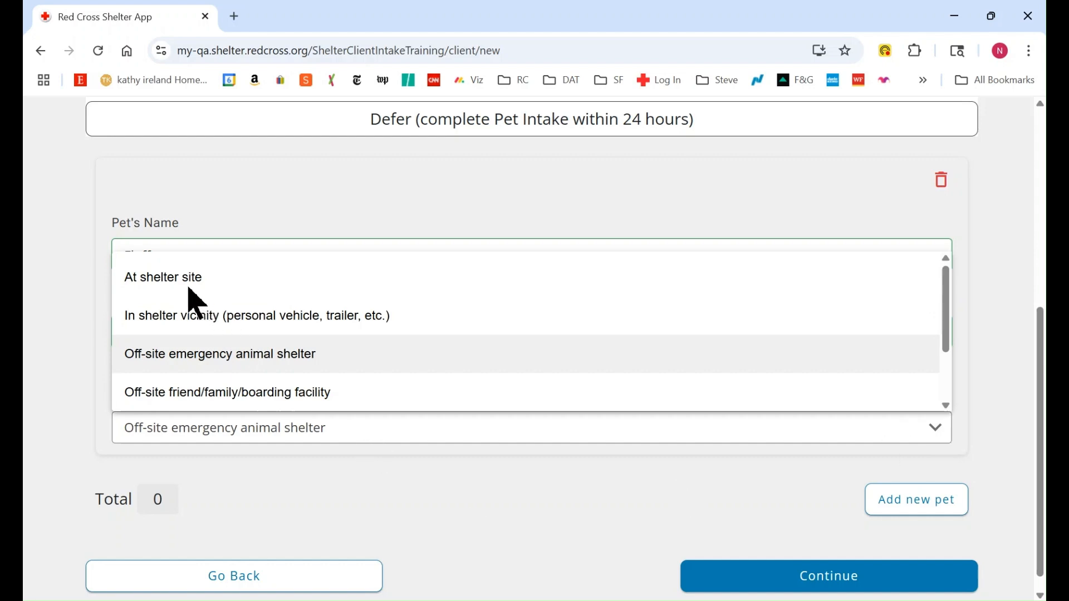
left_click(185, 318)
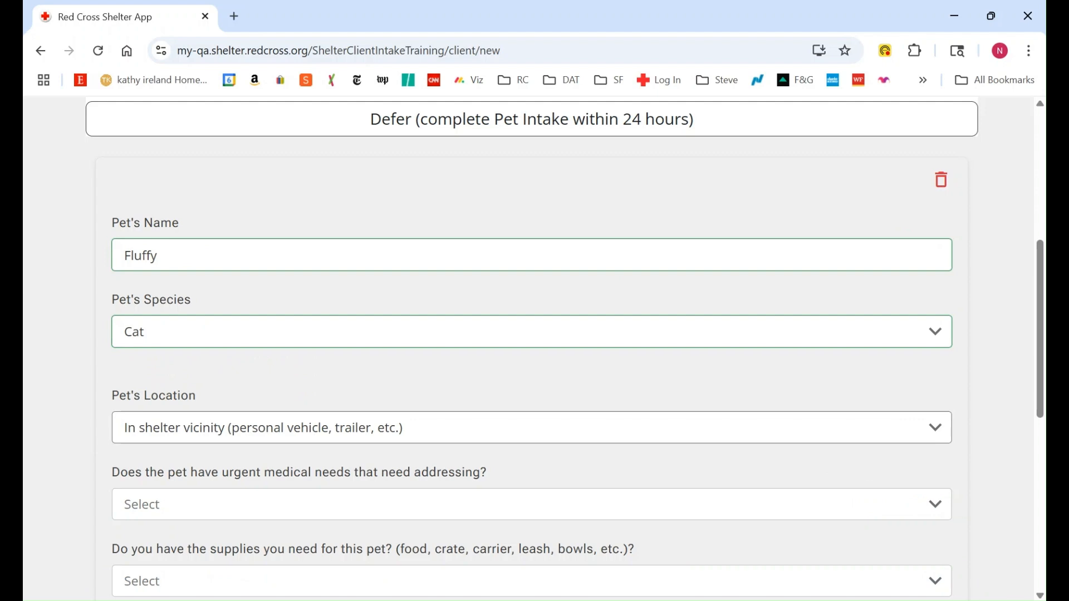
left_click_drag(1041, 270, 1041, 368)
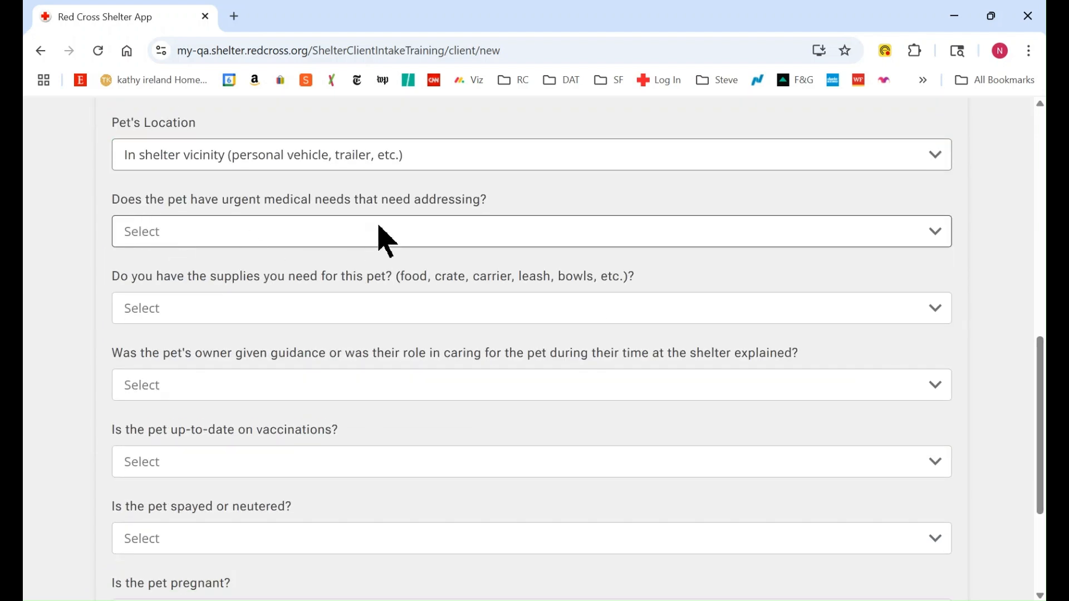
left_click(928, 230)
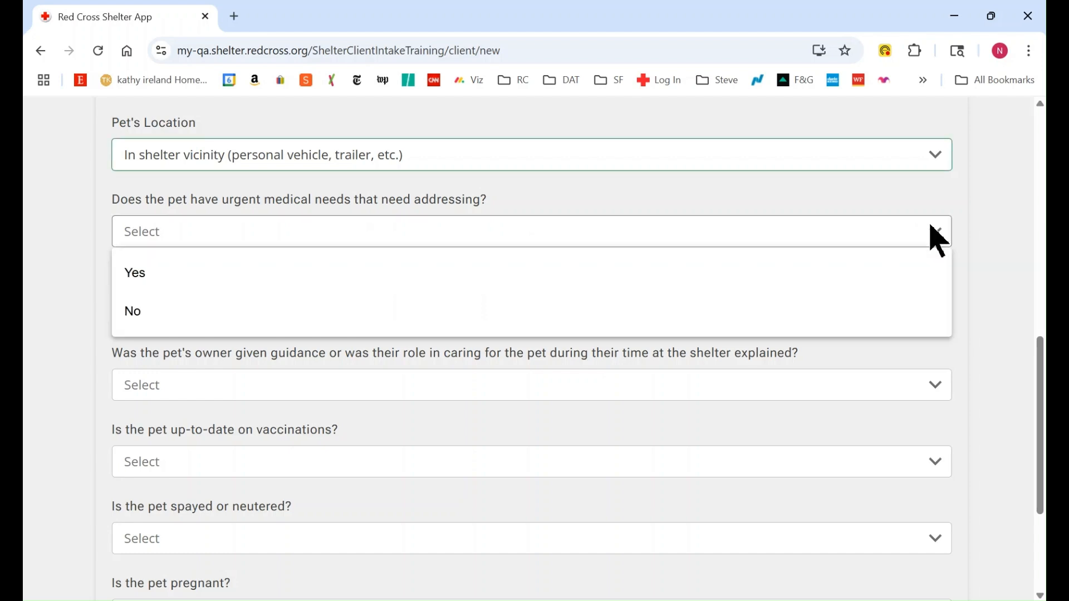
left_click(146, 276)
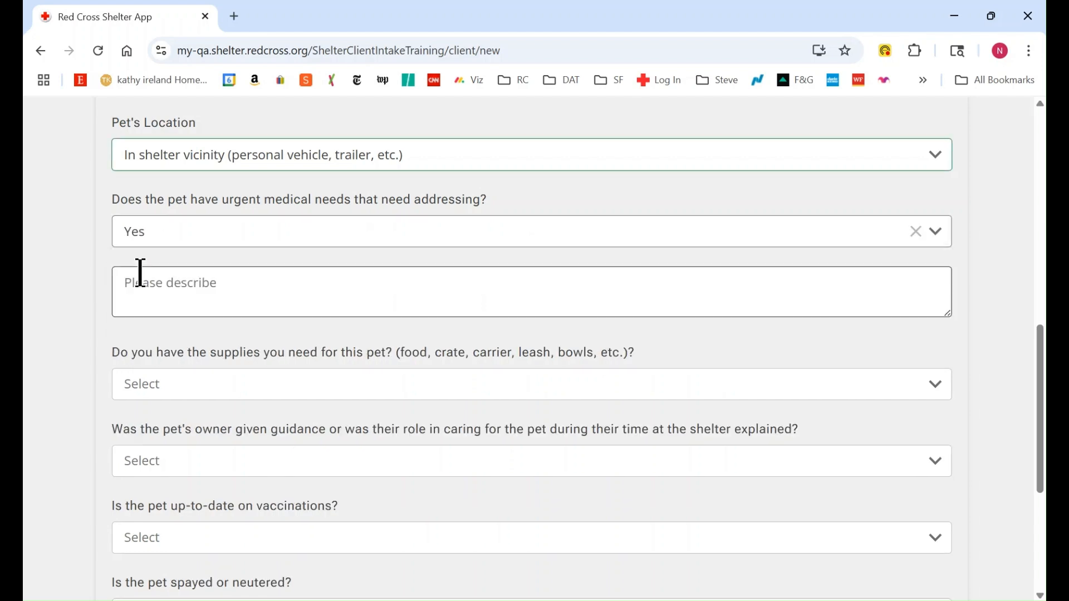
left_click(176, 287)
type("Burned paws")
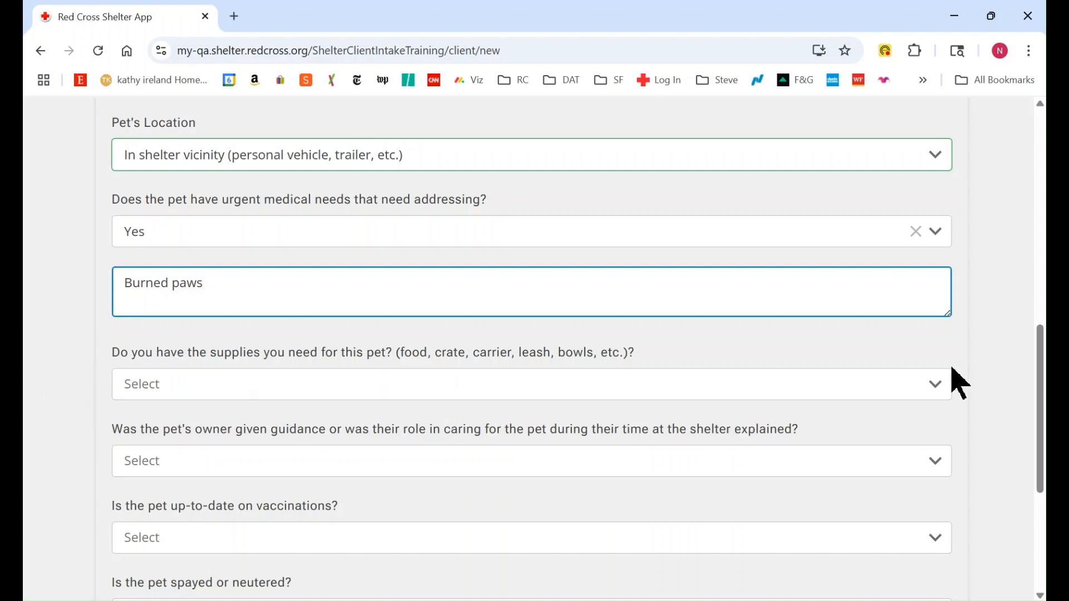
Step: Answer No to having the needed pet supplies and describe the shortage as "Missing food"
left_click(937, 385)
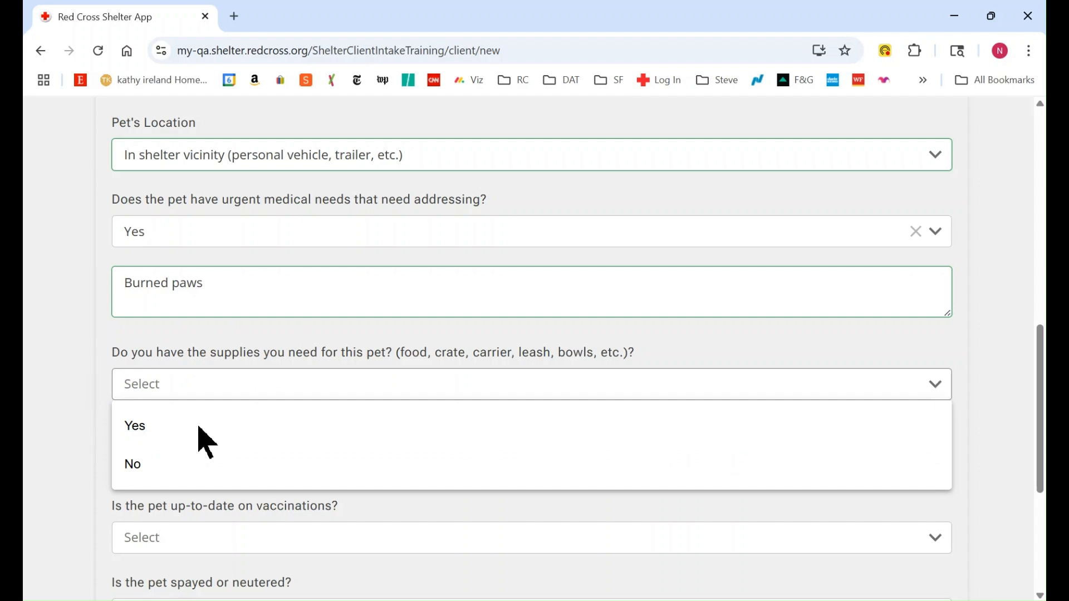
left_click(138, 463)
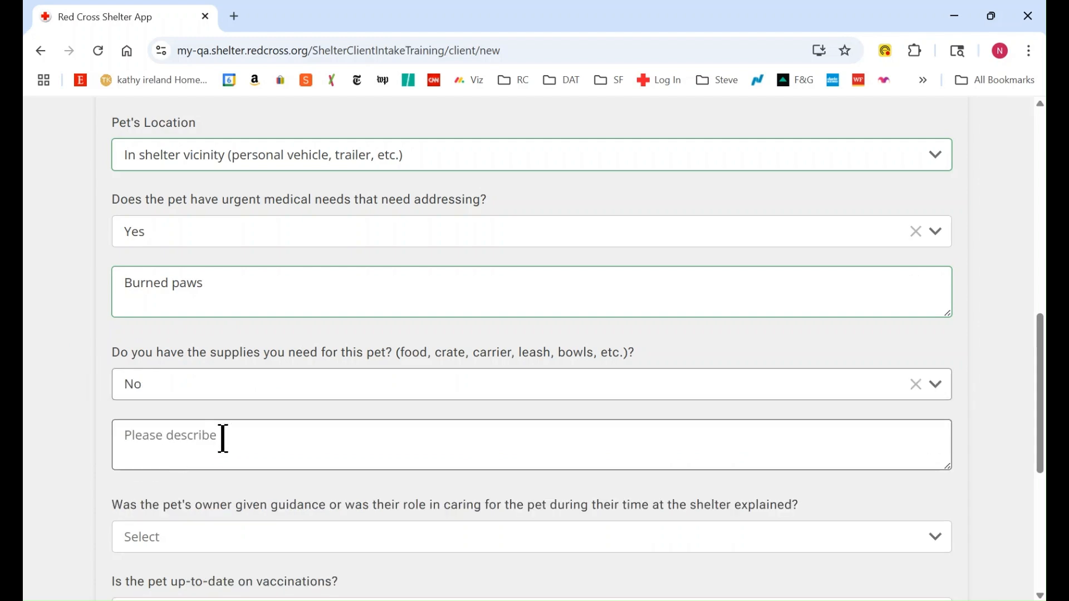
left_click(137, 434)
type("M")
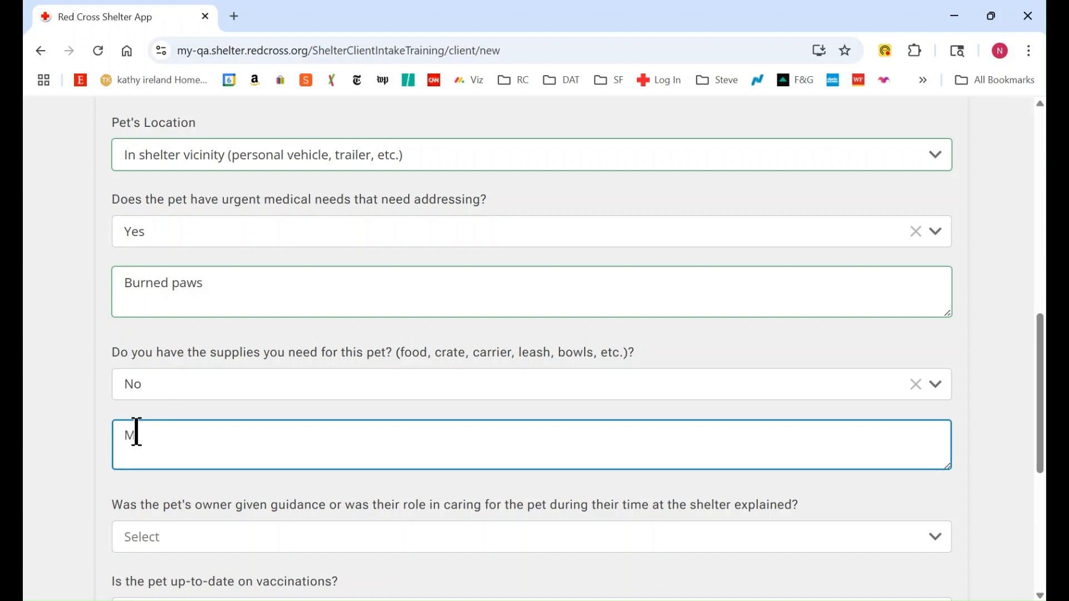
type("issing food")
Step: Answer Yes to the owner having been given pet care guidance and Yes to the pet being up-to-date on vaccinations
scroll(1027, 377, "down", 4)
scroll(1027, 376, "down", 1)
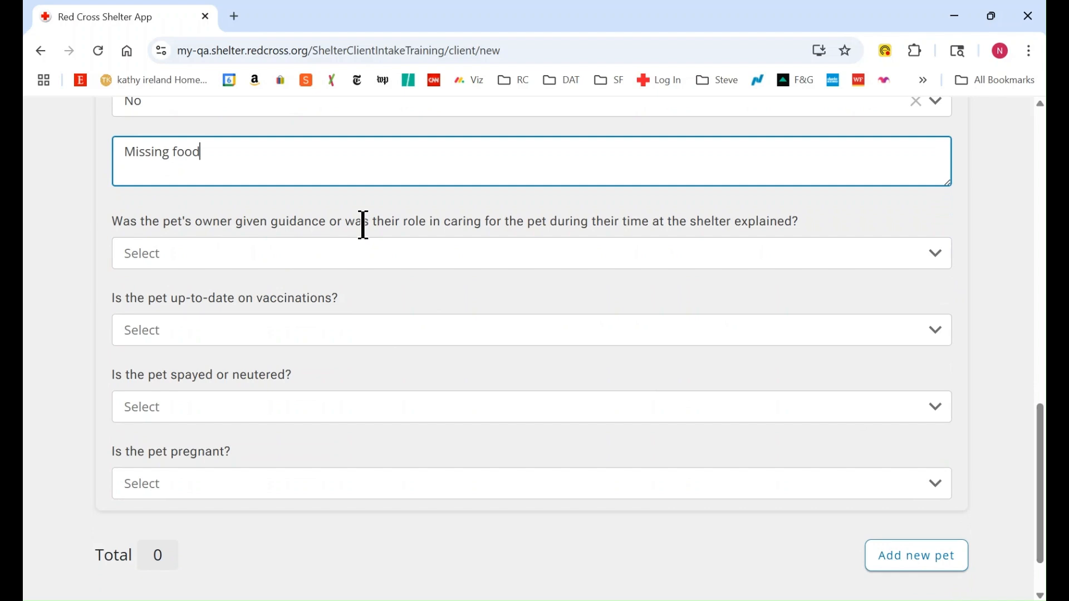
left_click(465, 262)
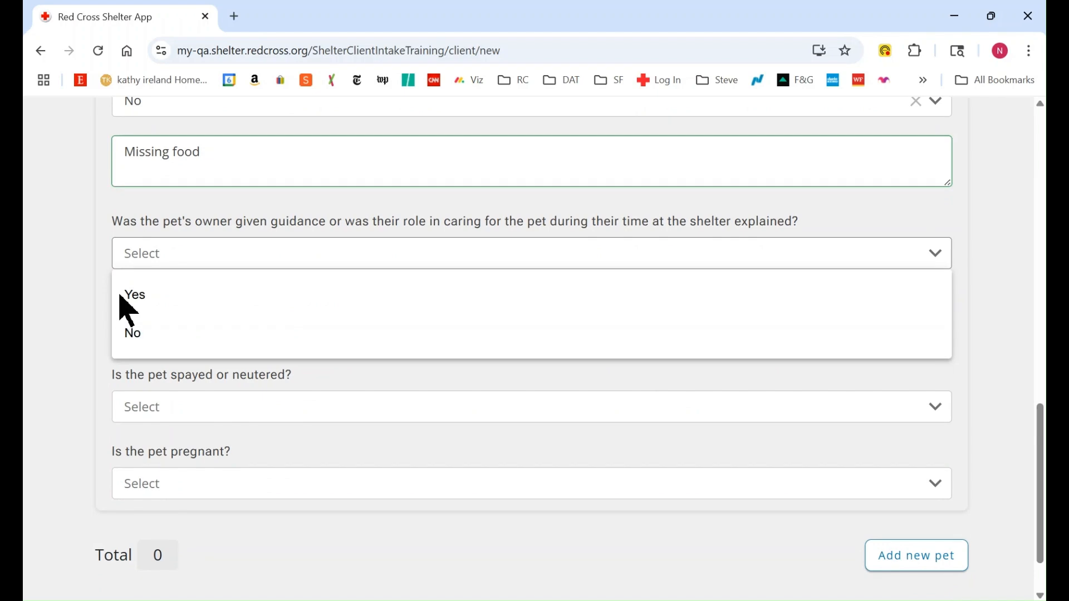
left_click(130, 295)
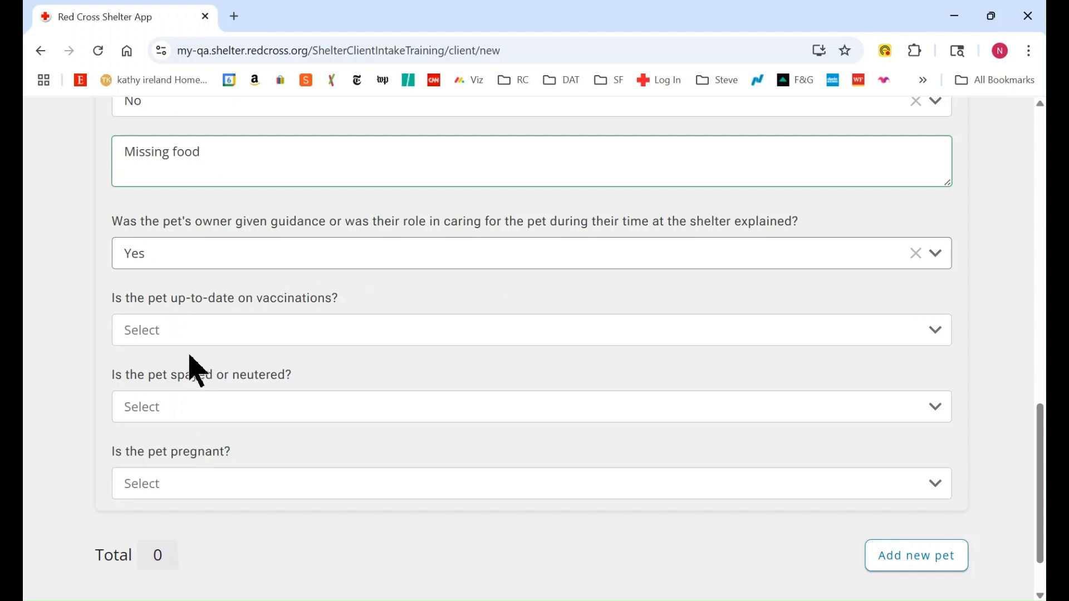
left_click(187, 336)
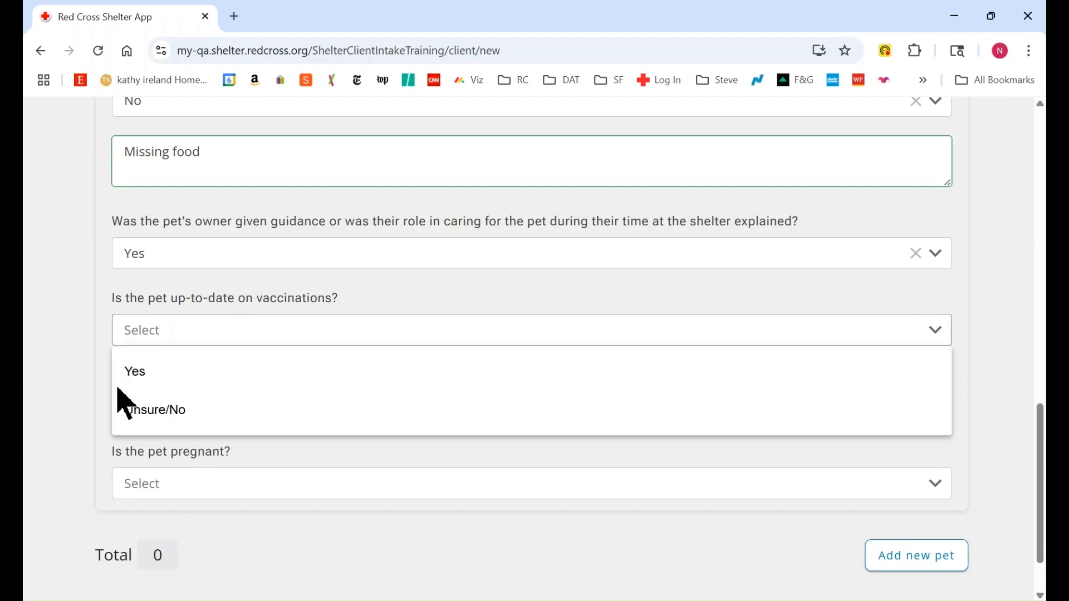
left_click(133, 372)
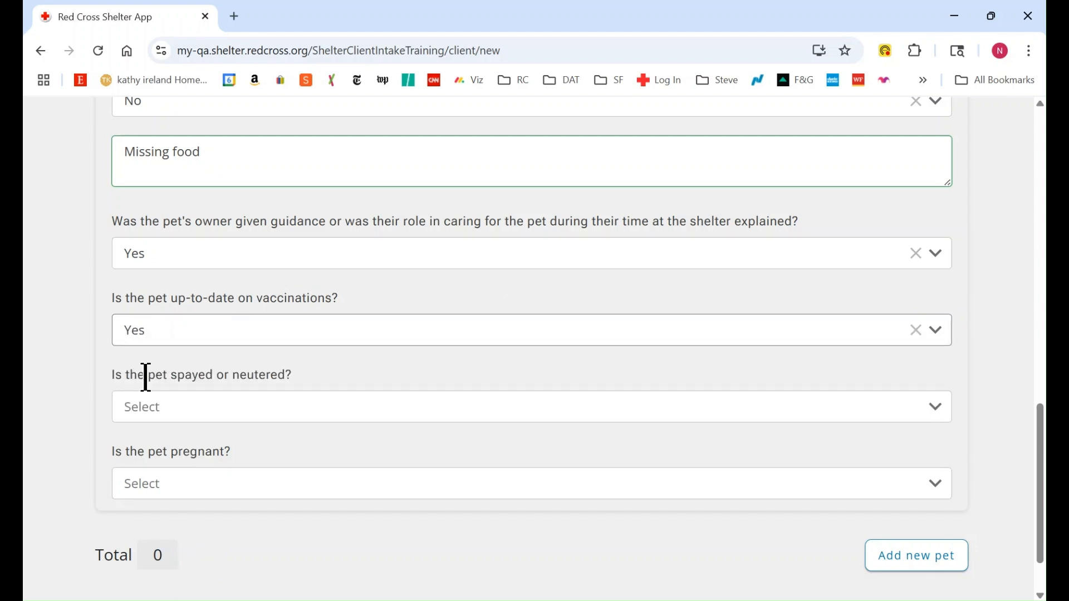
Step: Answer Yes for spayed or neutered and Unsure/No for pregnant, and continue to the information sharing page
left_click(227, 418)
left_click(139, 449)
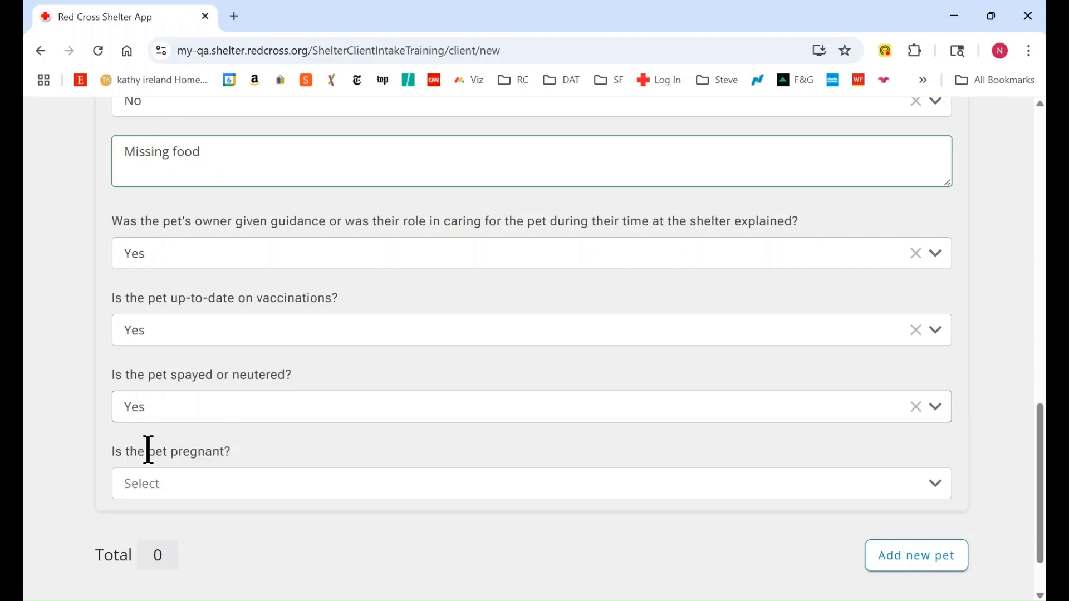
left_click(191, 488)
left_click(161, 565)
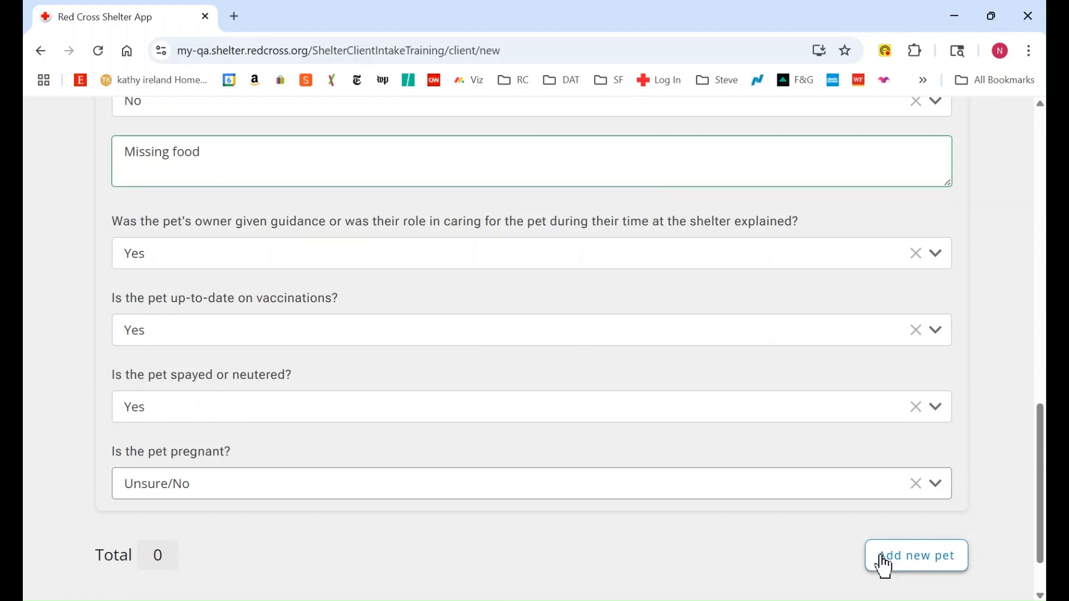
left_click_drag(1038, 444, 1040, 476)
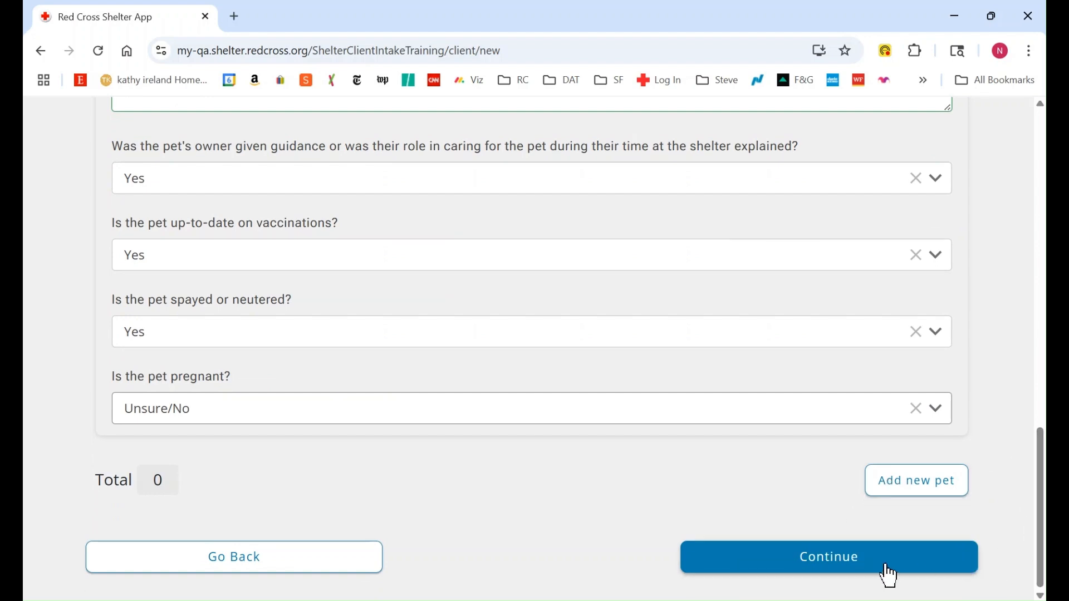
left_click(843, 570)
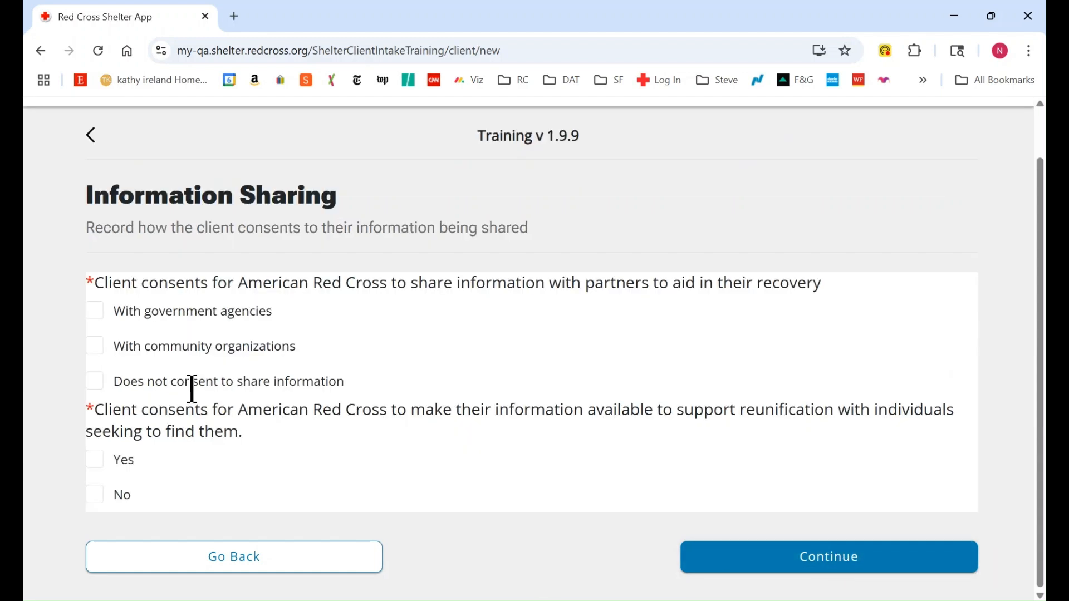
Step: Record consent to share information with government agencies and community organizations, answer Yes to reunification support, and continue
left_click(99, 320)
left_click(98, 348)
left_click(810, 561)
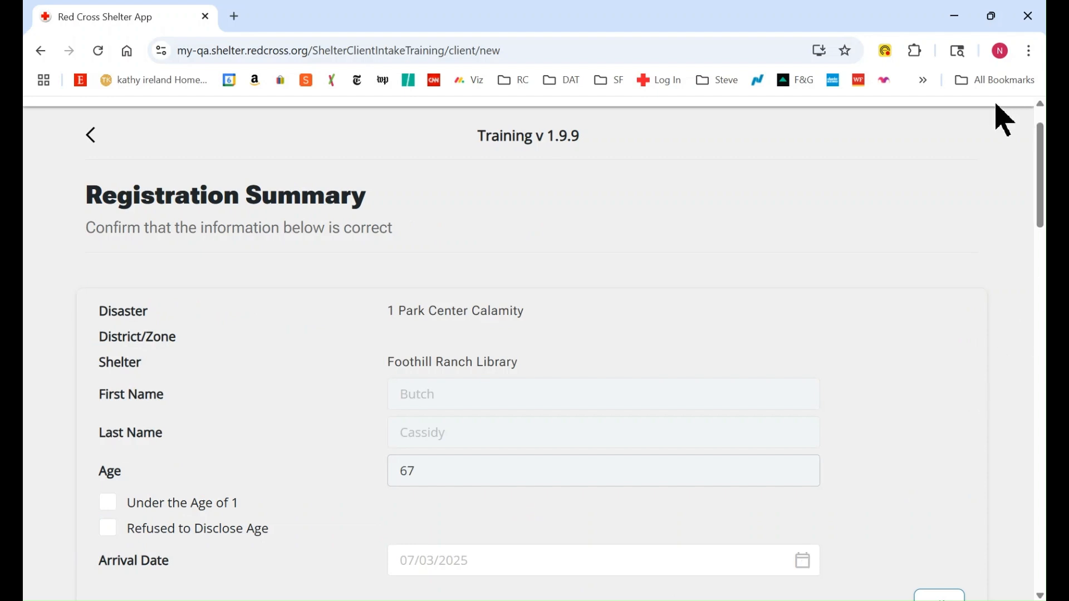
Step: Confirm the household's registration at the end of the registration summary
left_click_drag(1040, 130, 1039, 492)
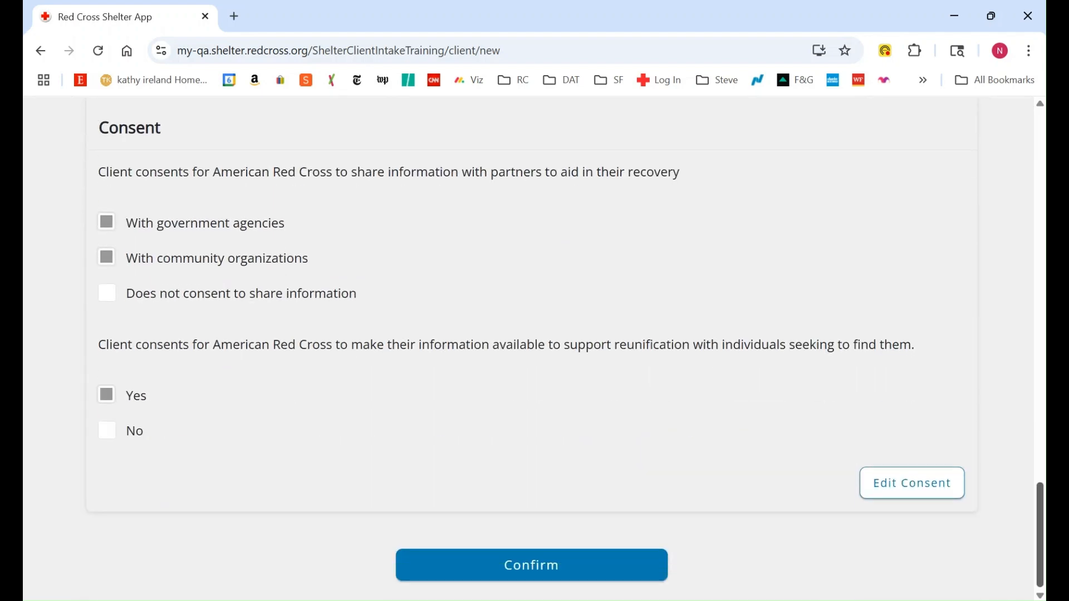
left_click(548, 579)
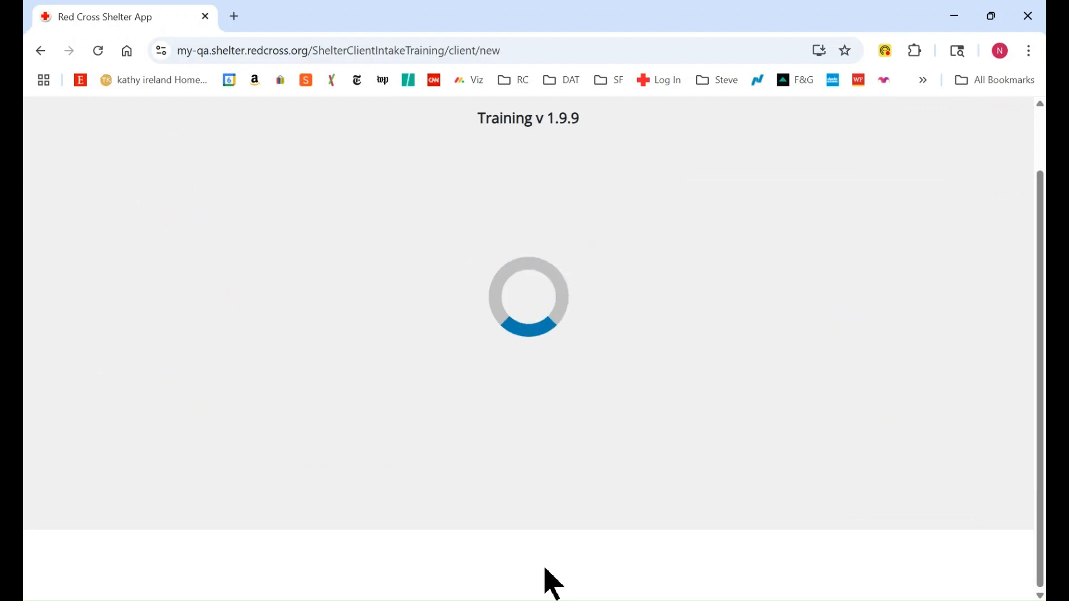